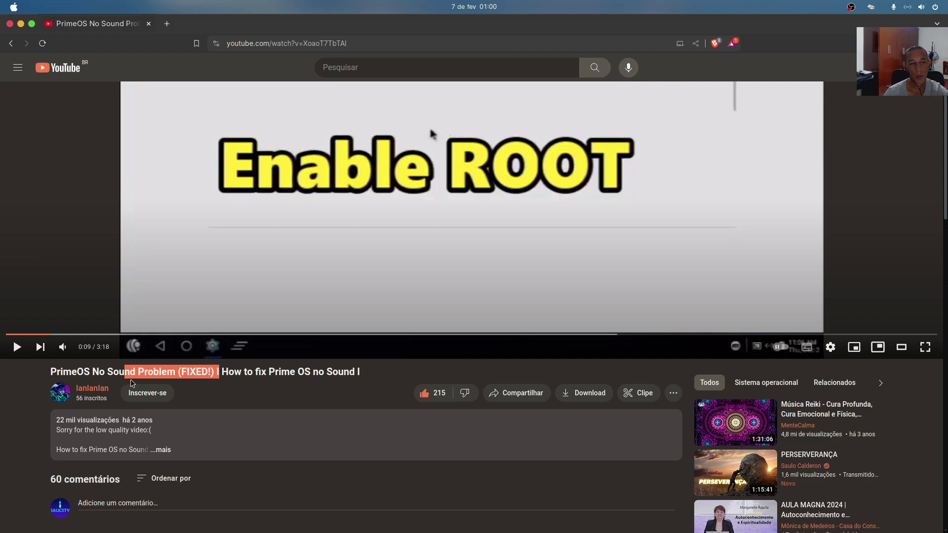
Minimize the browser with the sound-fix video and open the Prime-OS virtual machine's settings in VirtualBox.
scroll(210, 438, down, 5)
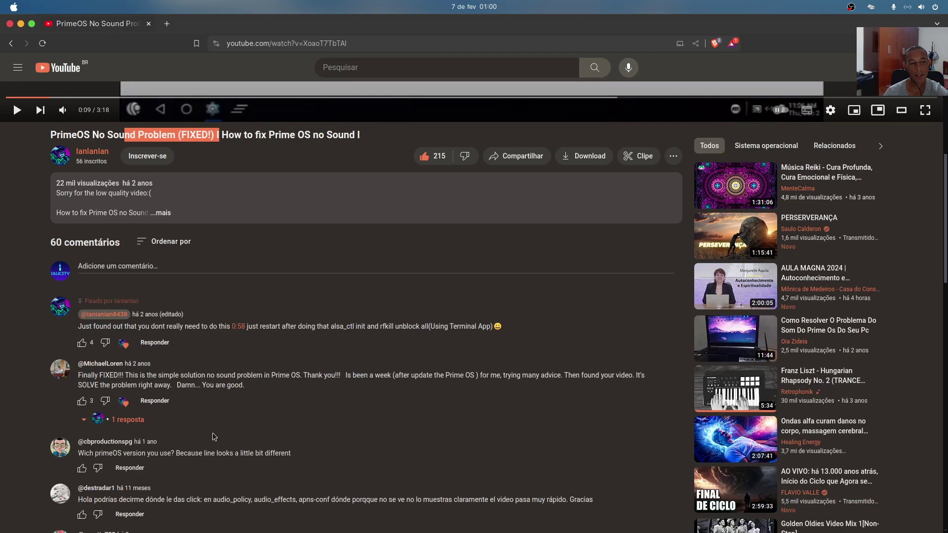
scroll(212, 428, up, 7)
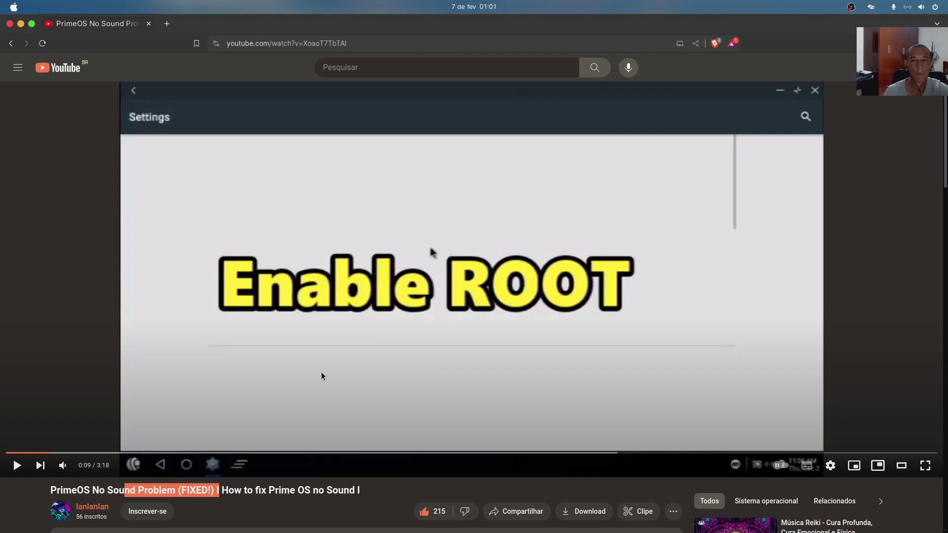
click(21, 23)
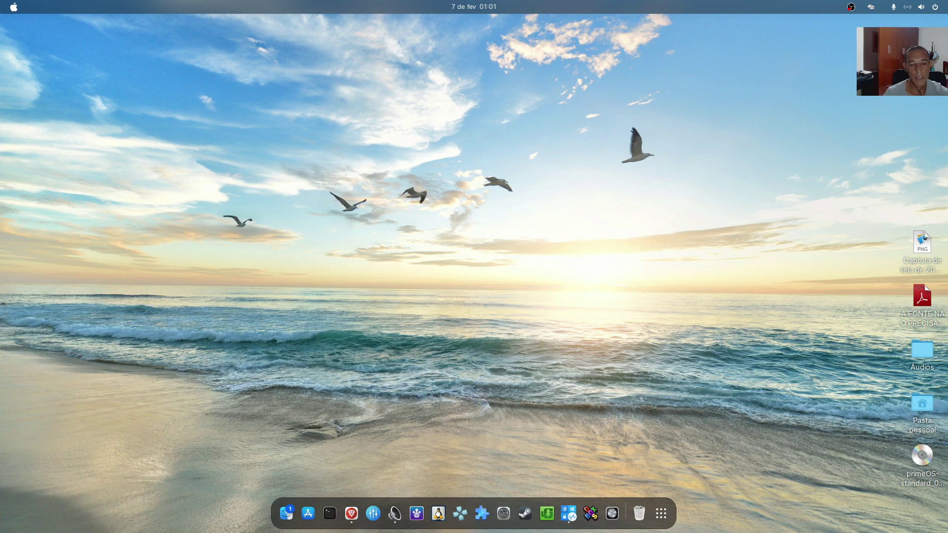
click(572, 515)
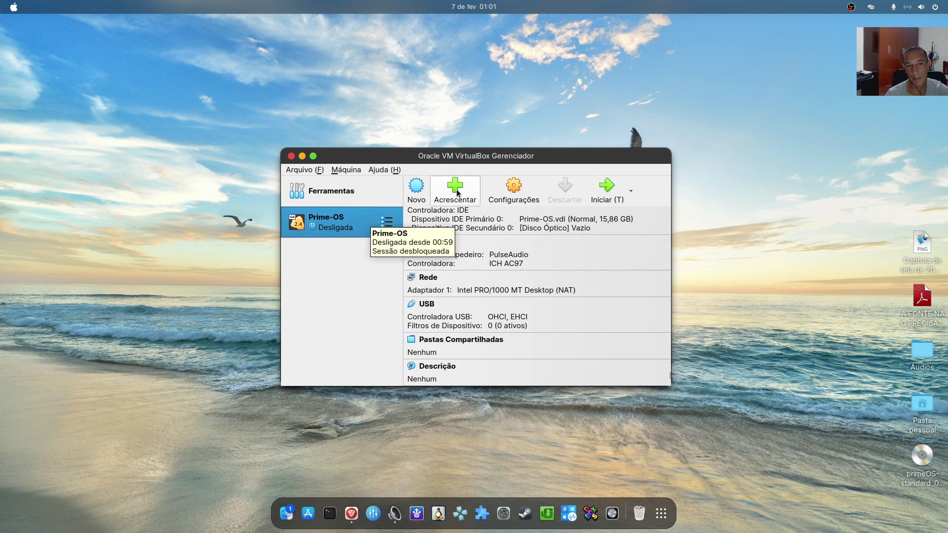
click(501, 194)
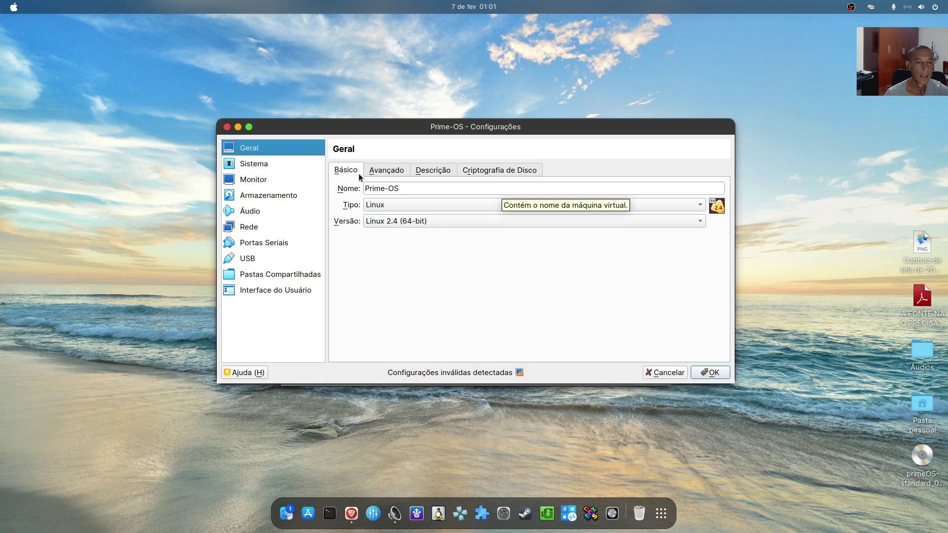
Review the virtual machine's graphics controller options, keeping VBoxSVGA selected, and check the System settings.
click(263, 180)
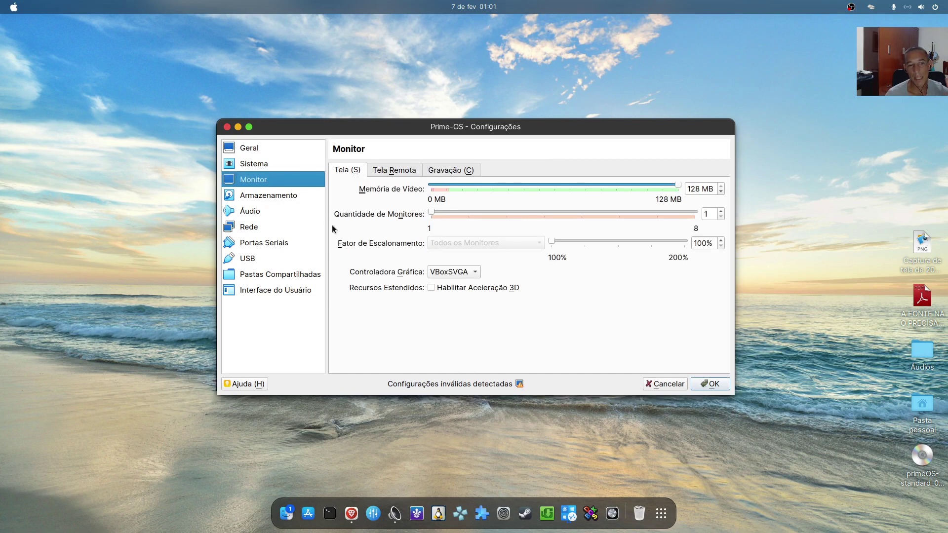
click(473, 276)
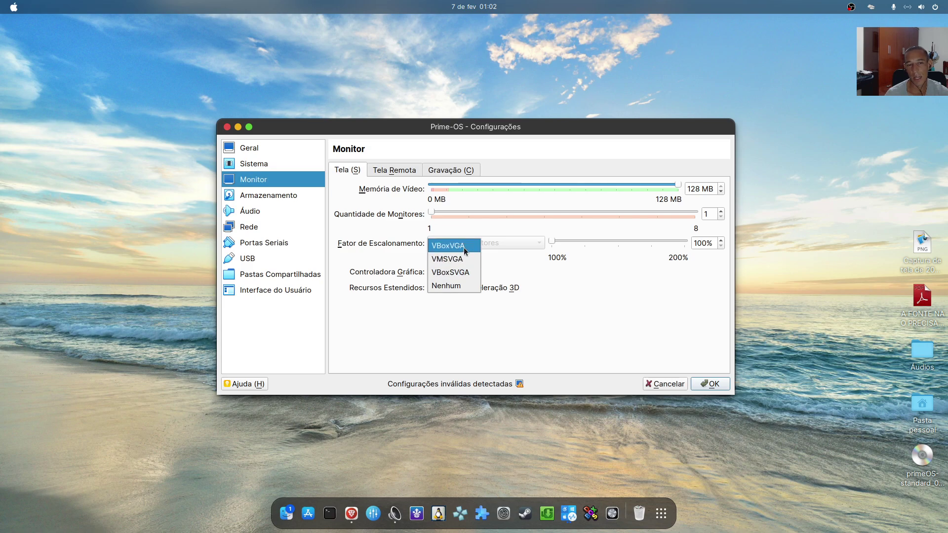
click(457, 274)
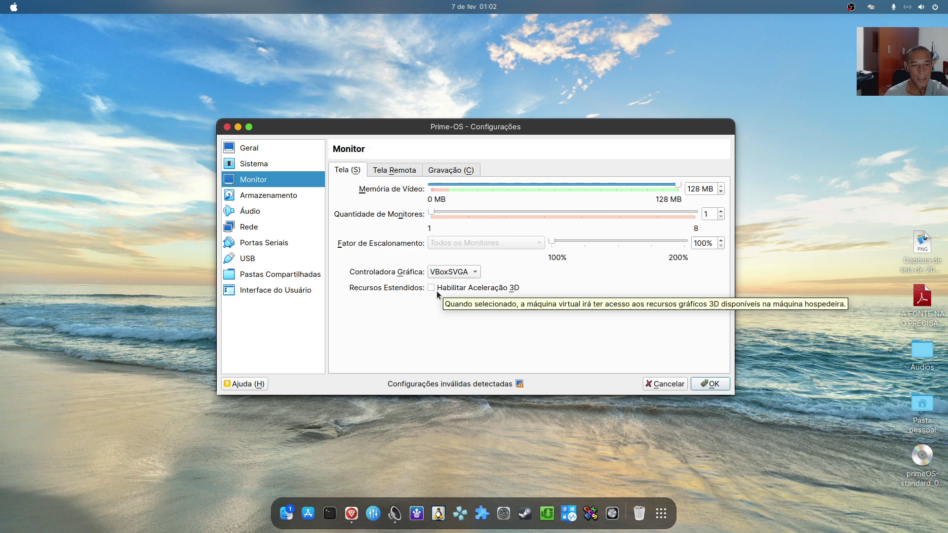
click(468, 271)
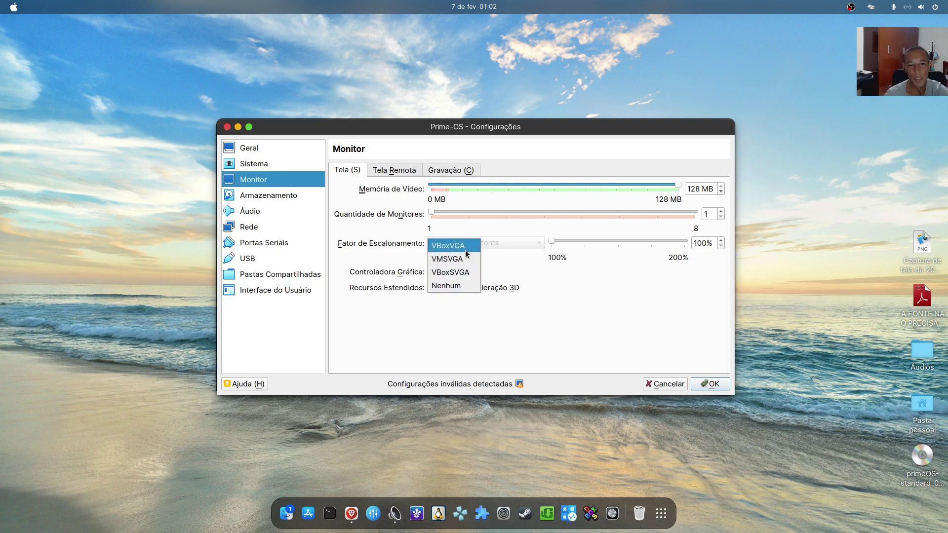
click(524, 330)
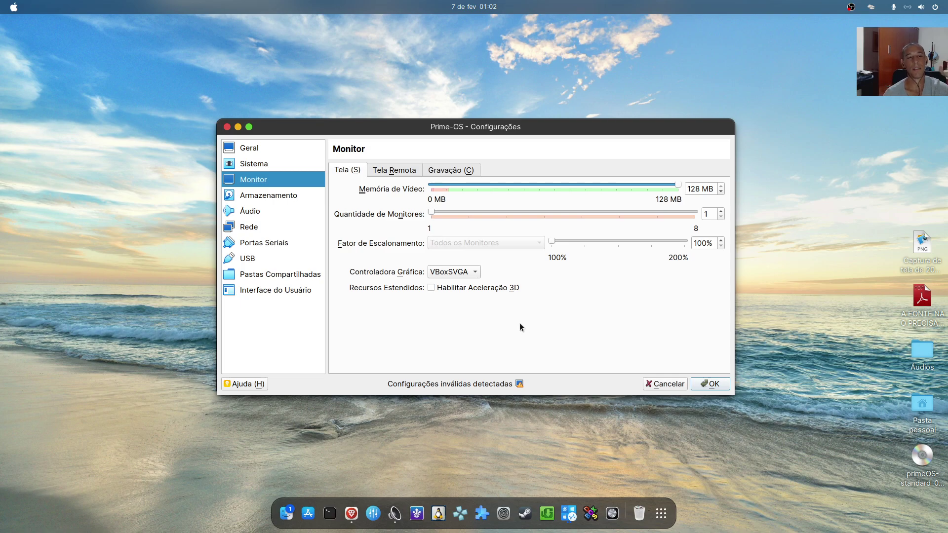
click(476, 277)
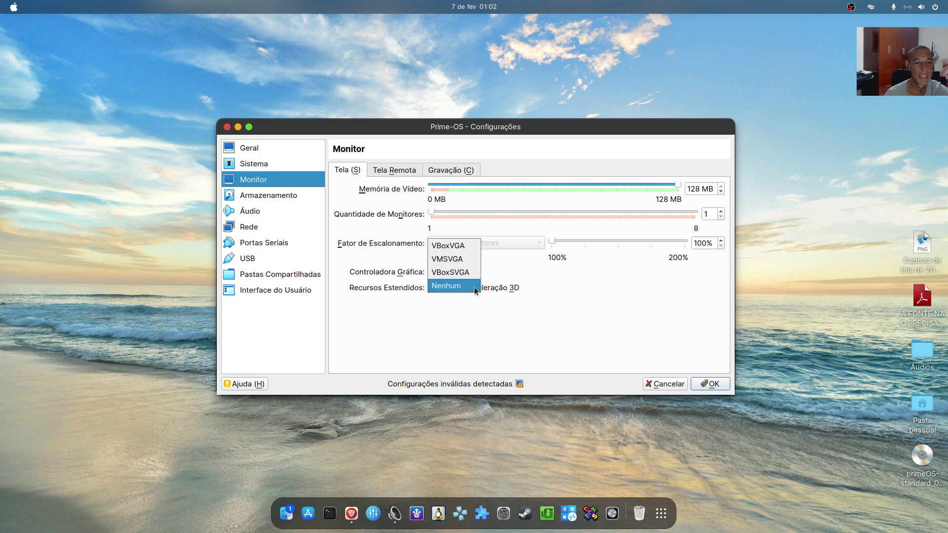
click(512, 320)
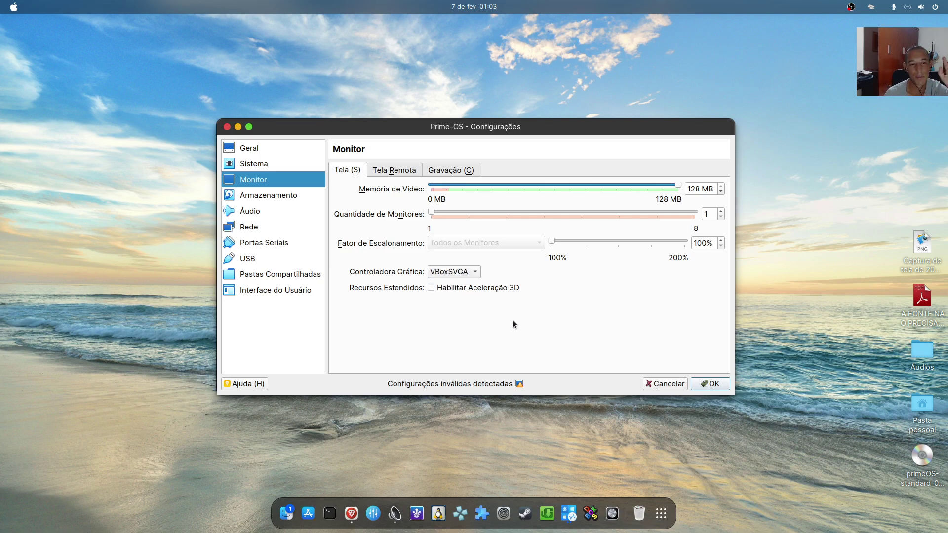
click(254, 210)
click(260, 164)
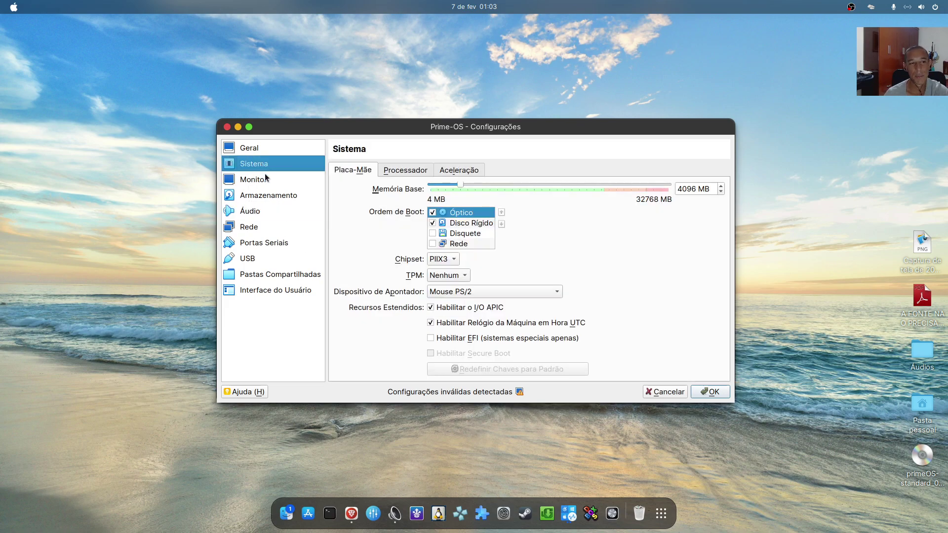
click(265, 177)
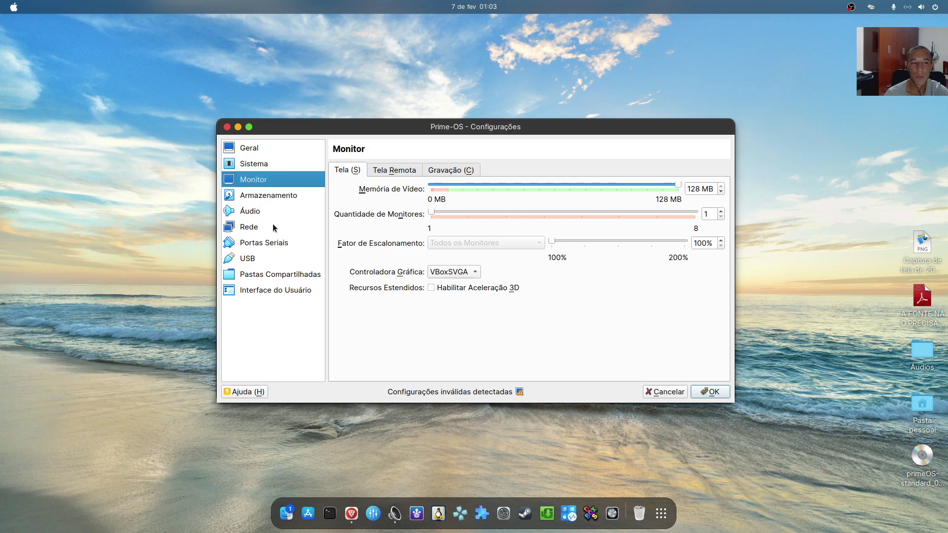
Try Padrão, Áudio ALSA and Áudio OSS as the virtual machine's host audio driver.
click(251, 214)
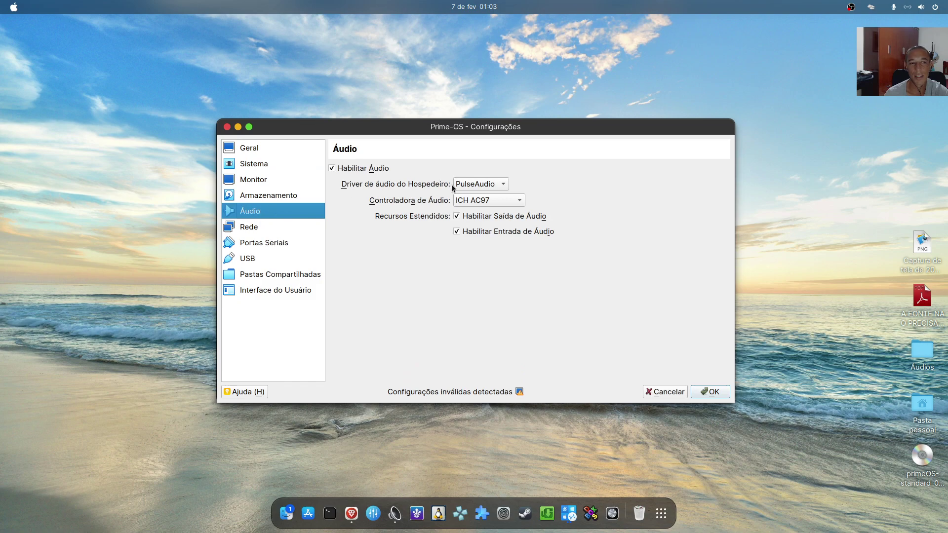
click(492, 185)
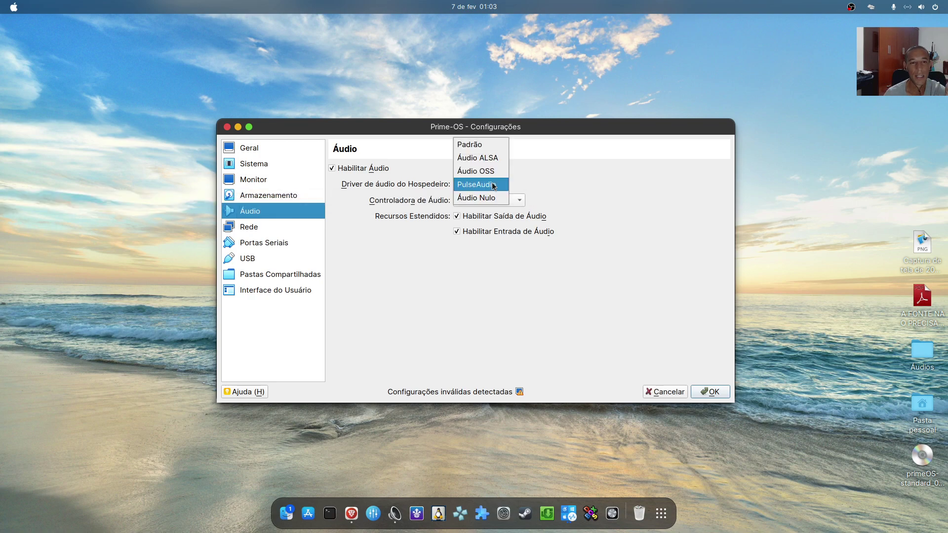
click(482, 150)
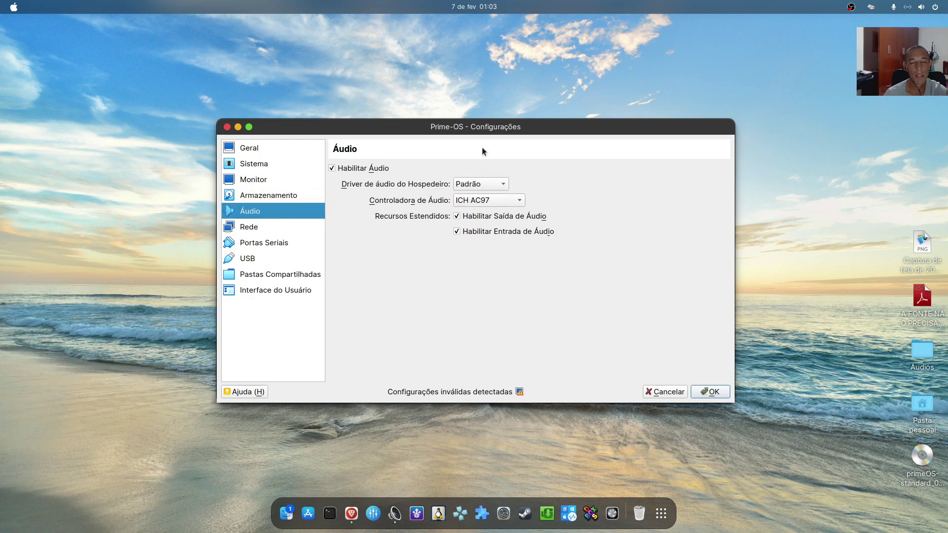
click(501, 182)
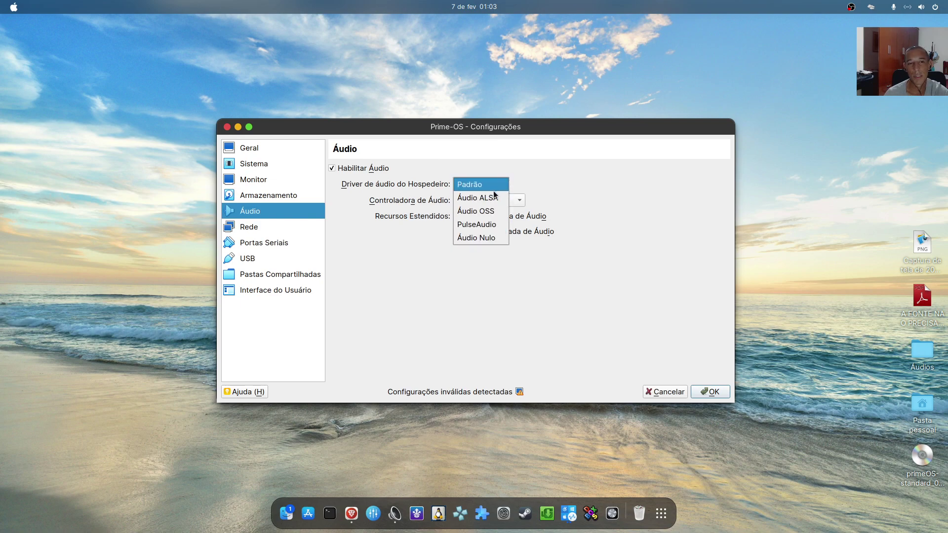
click(495, 198)
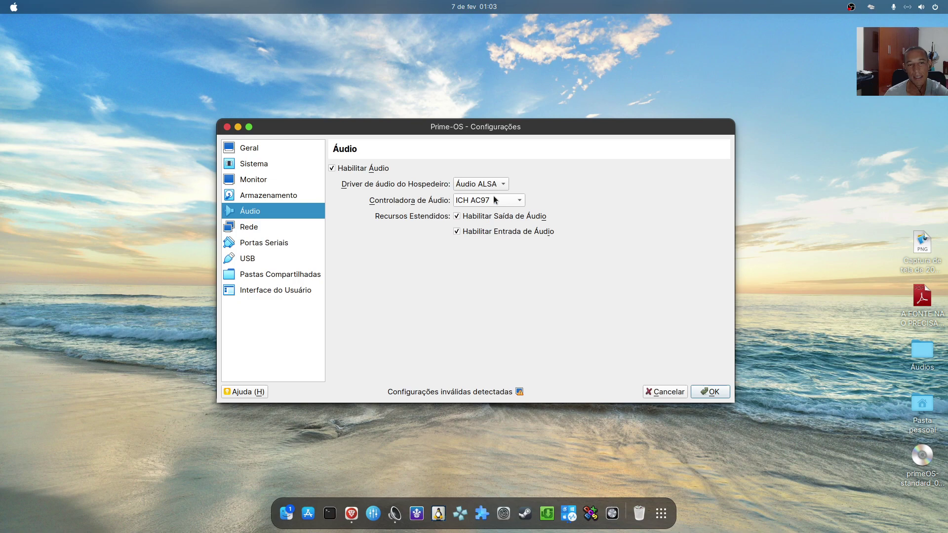
click(487, 187)
click(492, 199)
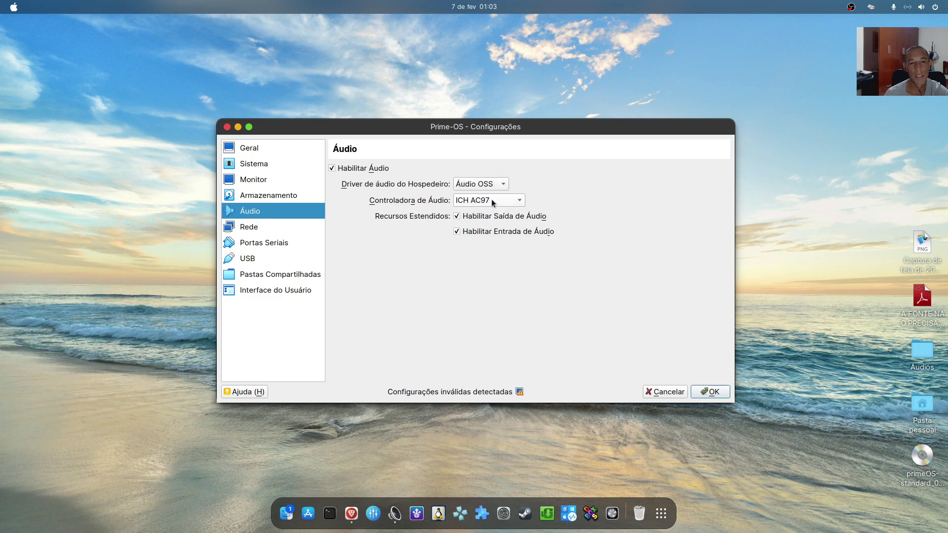
Set the virtual machine's host audio driver to PulseAudio and save the settings.
click(495, 186)
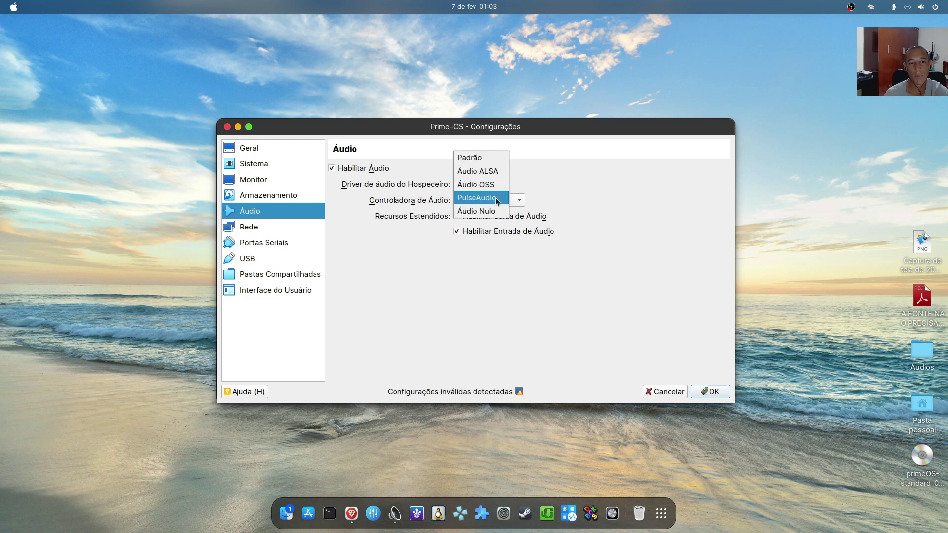
click(495, 198)
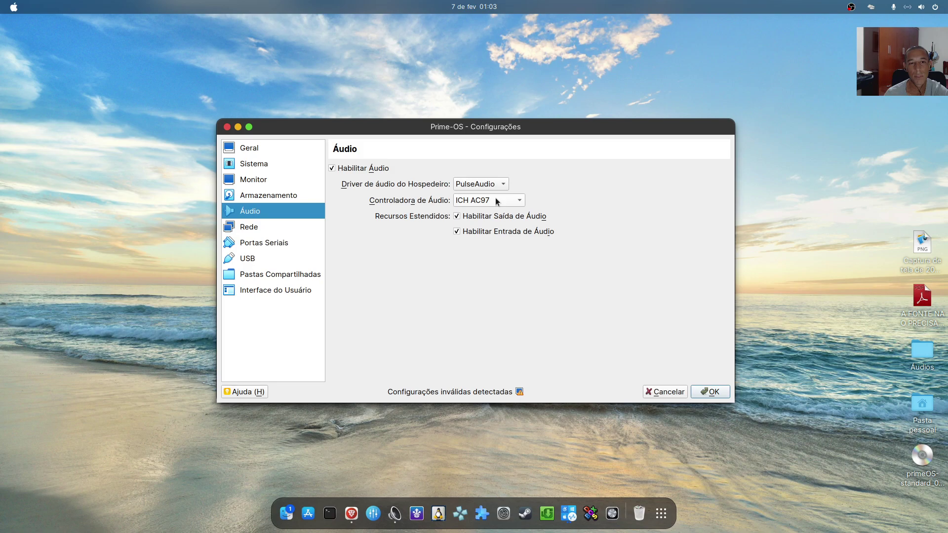
click(726, 392)
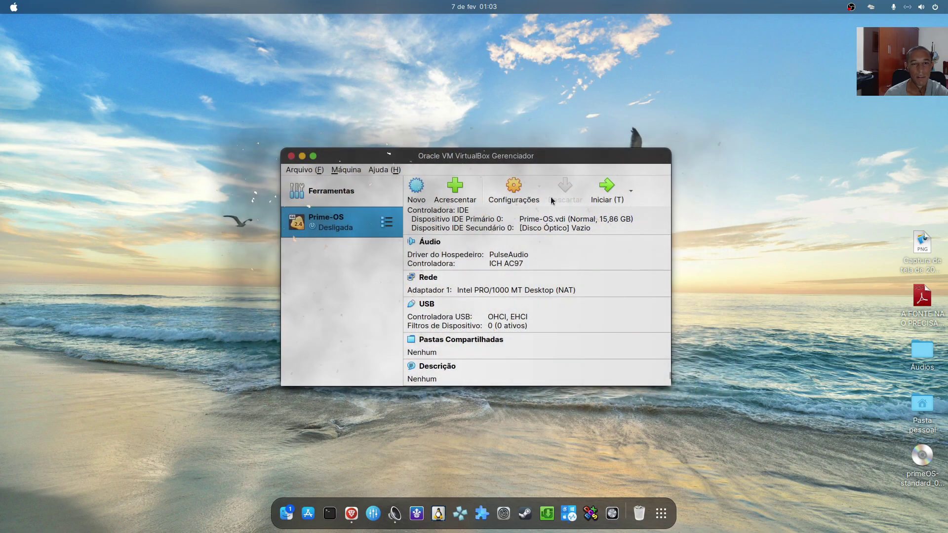
Start the Prime-OS virtual machine, boot the PrimeOS entry and dismiss the keyboard and mouse notices.
click(605, 188)
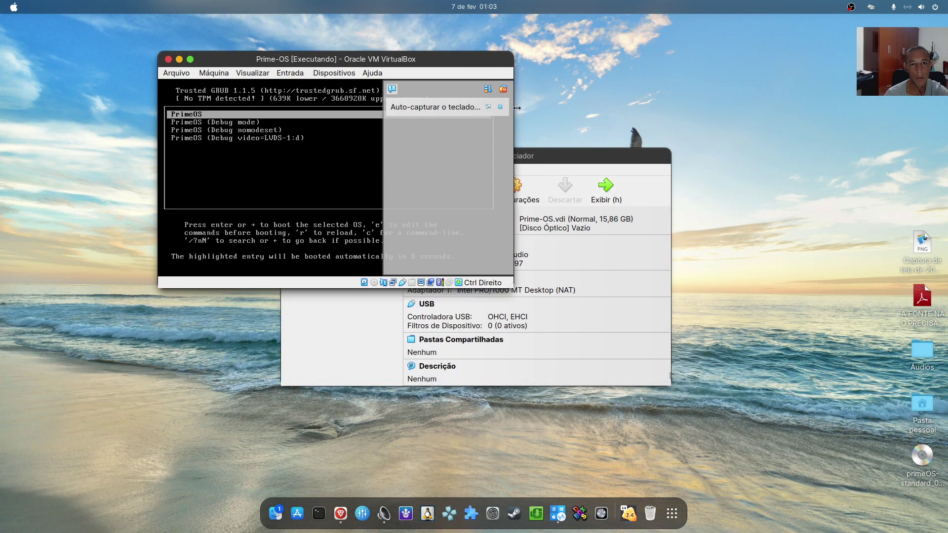
click(500, 107)
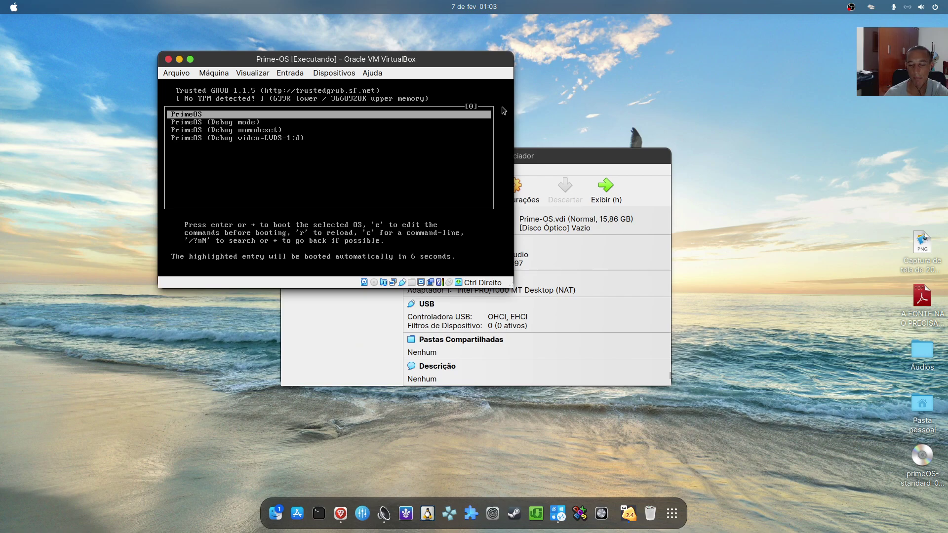
key(Return)
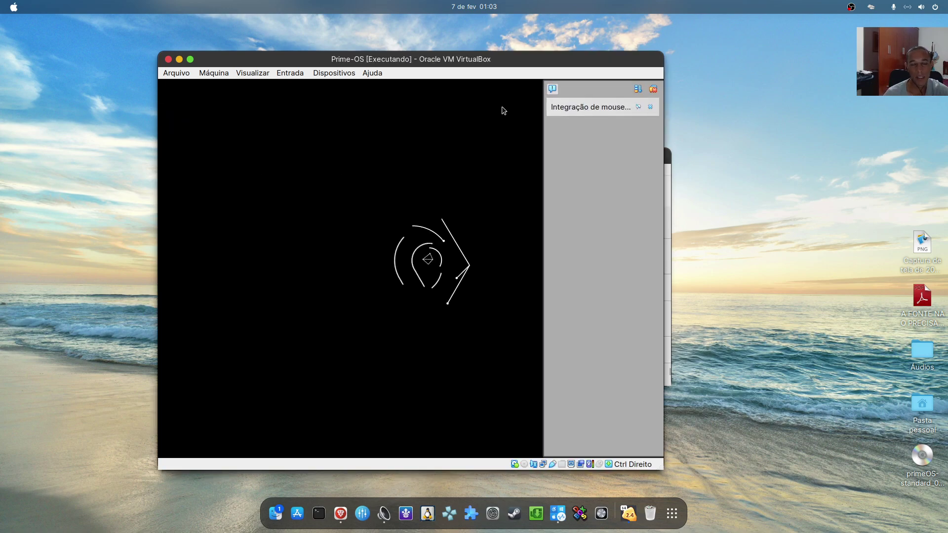
click(650, 107)
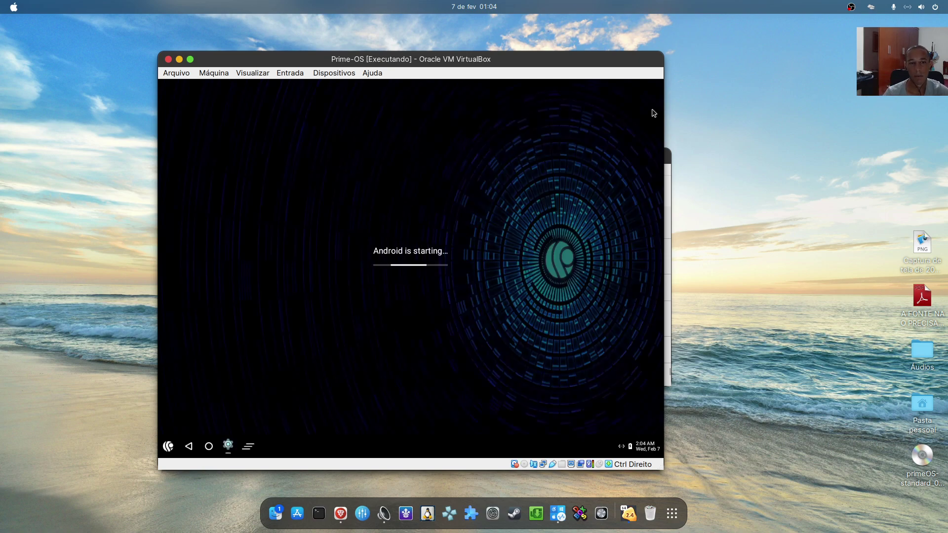
click(652, 152)
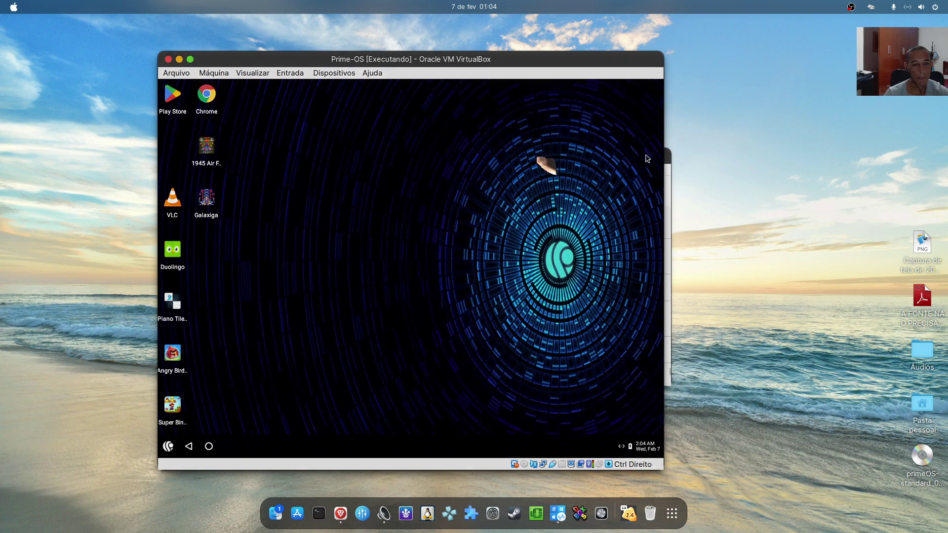
click(435, 354)
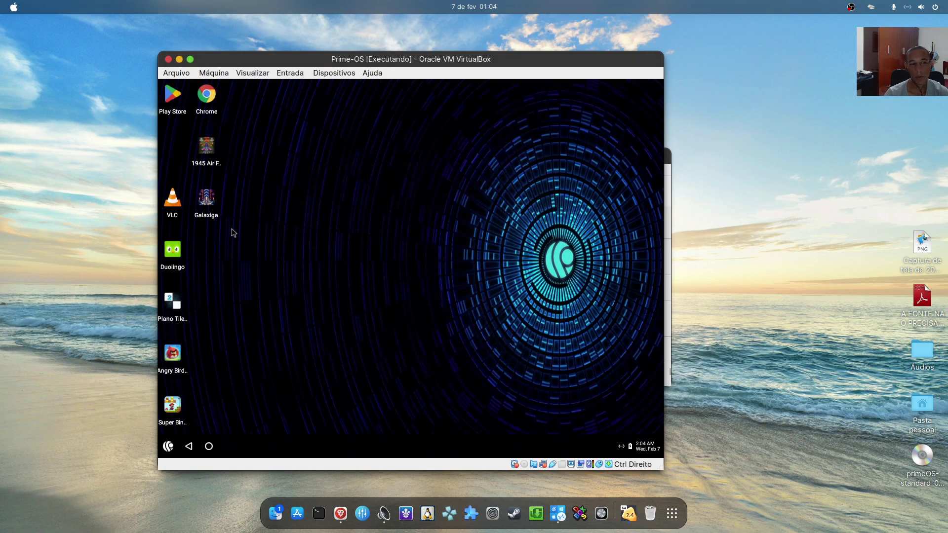
Launch Duolingo on the PrimeOS desktop and start a practice session for earning hearts.
click(179, 254)
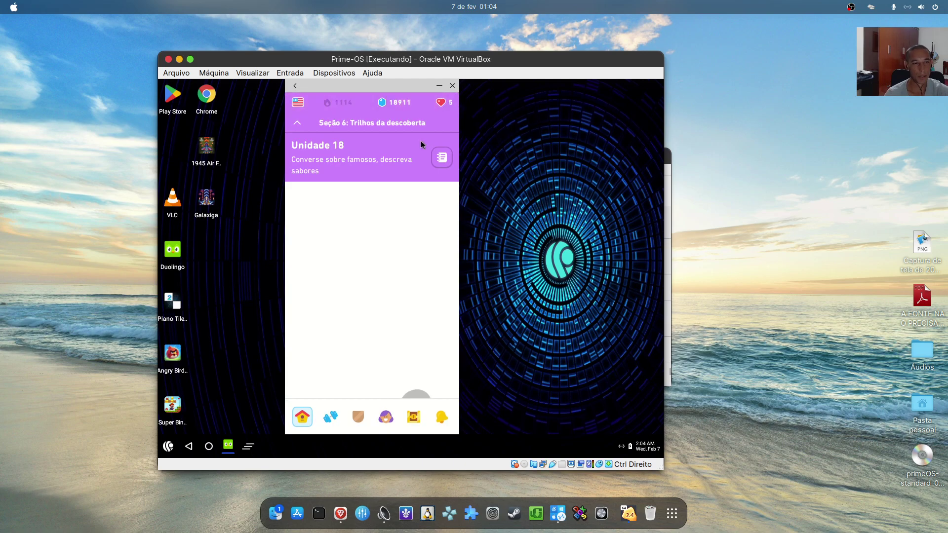
click(442, 104)
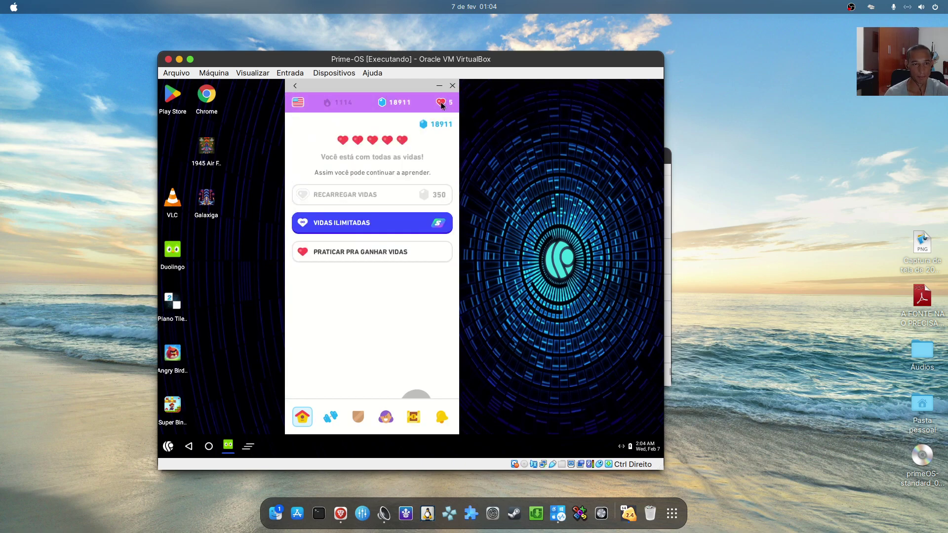
click(355, 250)
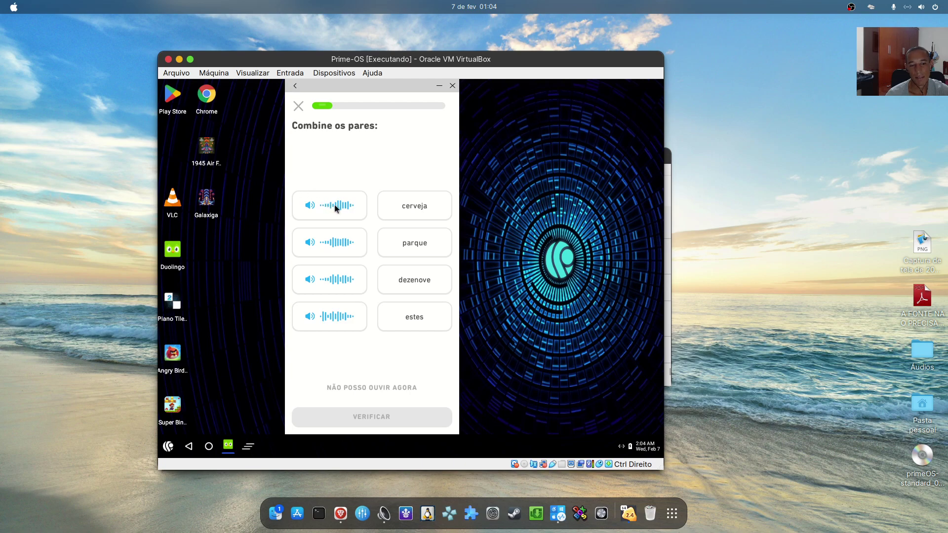
Test the sound by playing the first two audio clips in the pair-matching exercise.
click(335, 208)
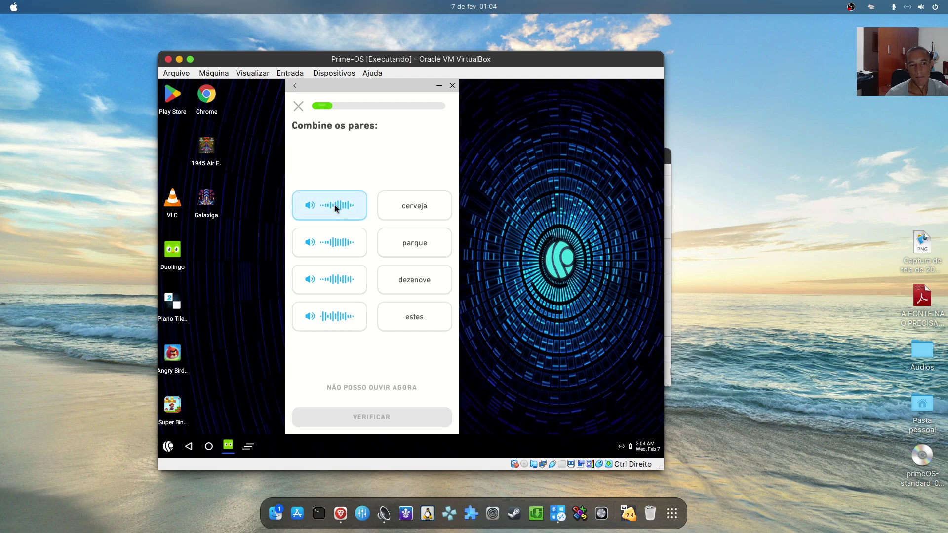
click(327, 244)
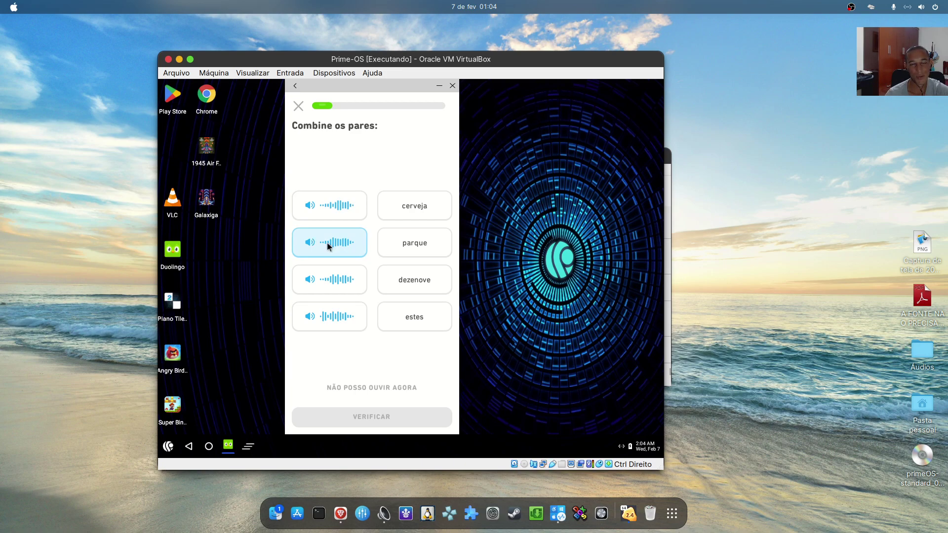
click(327, 244)
click(328, 245)
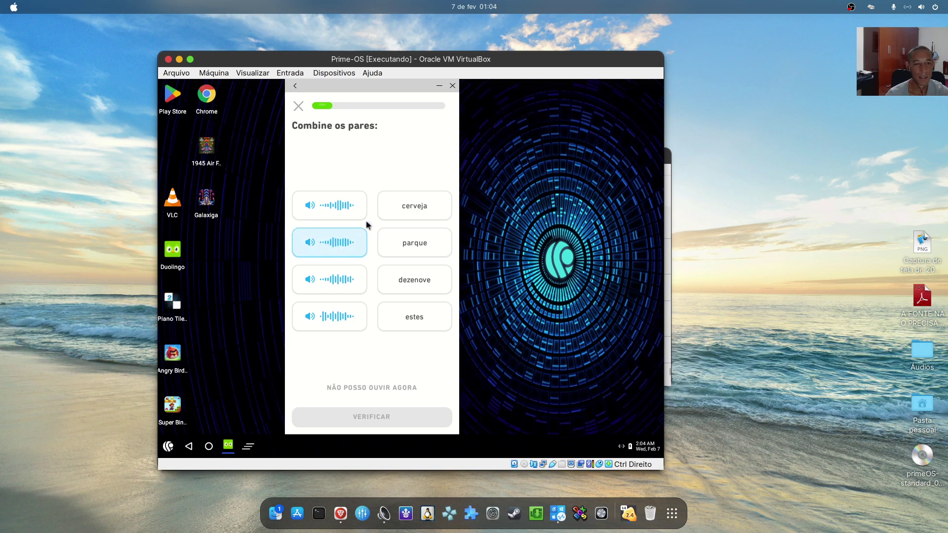
Match the audio clips with dezenove, parque, cerveja and estes, continue past the completed exercise and close Duolingo.
click(432, 287)
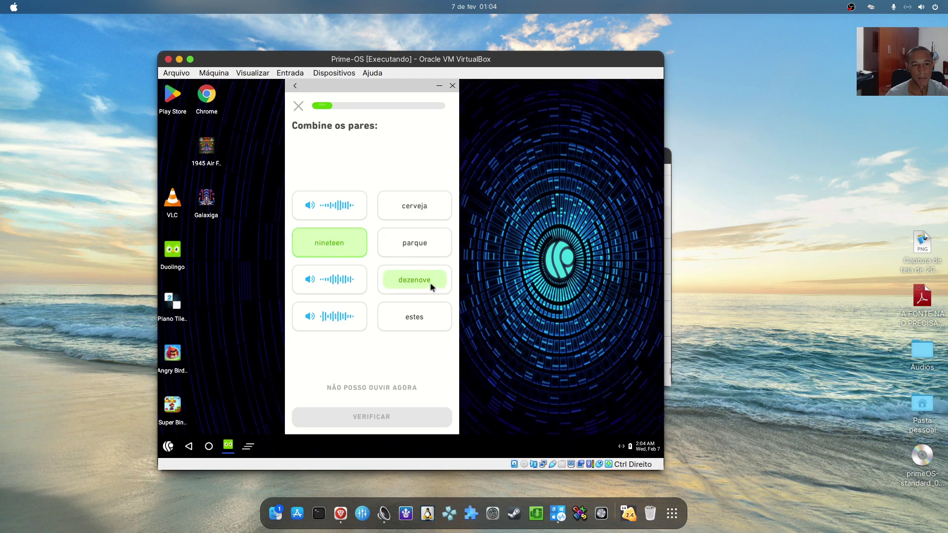
click(345, 319)
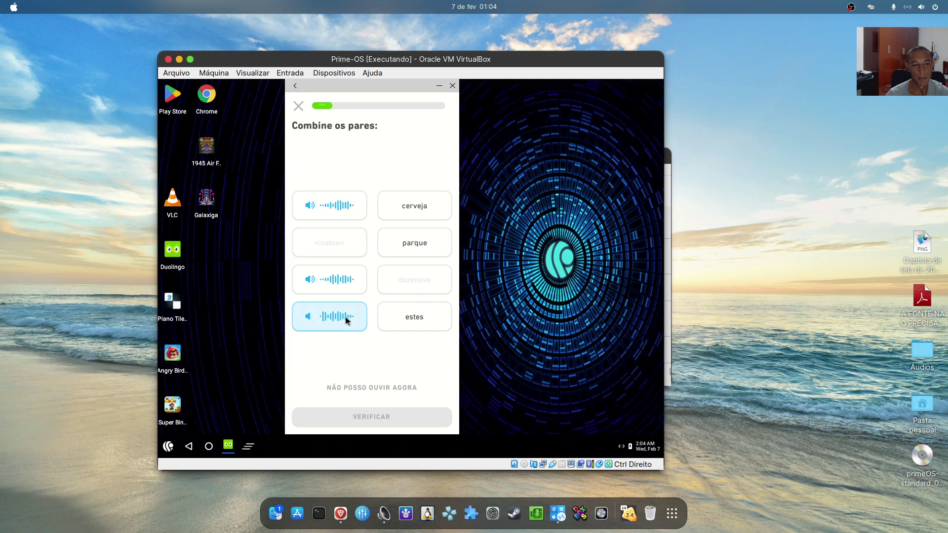
click(401, 235)
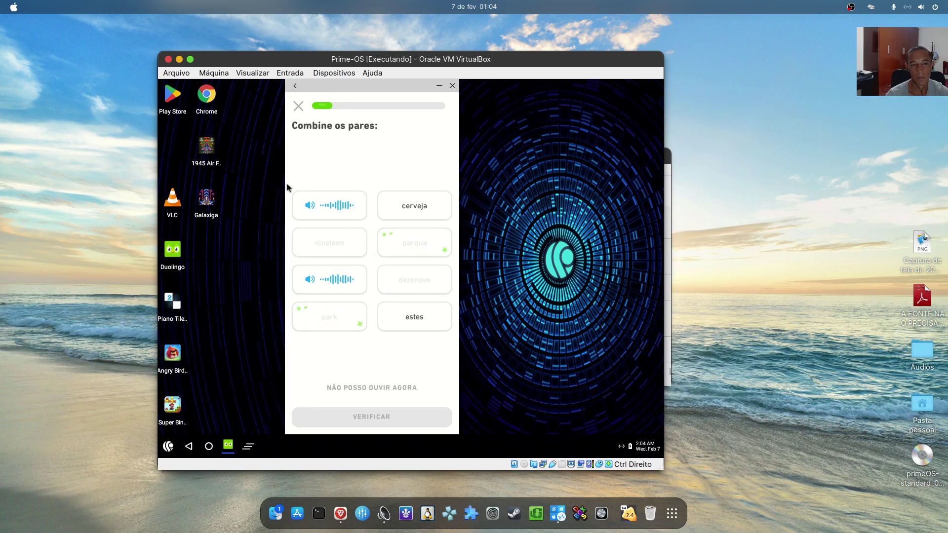
click(408, 205)
click(355, 280)
click(438, 324)
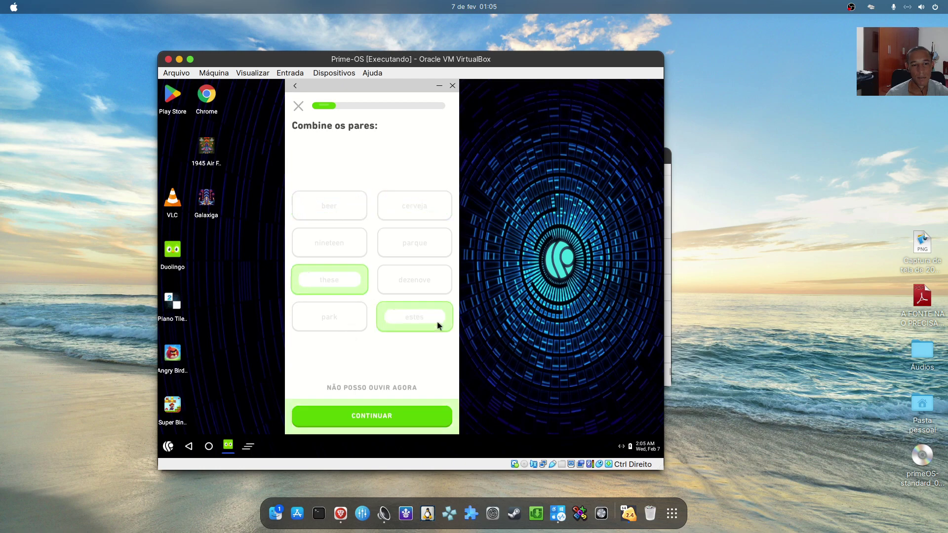
click(412, 423)
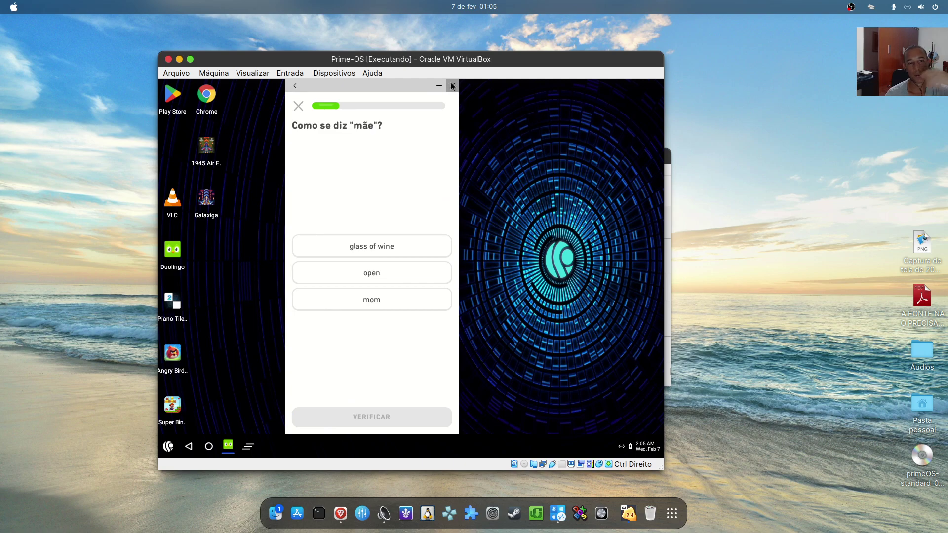
click(451, 85)
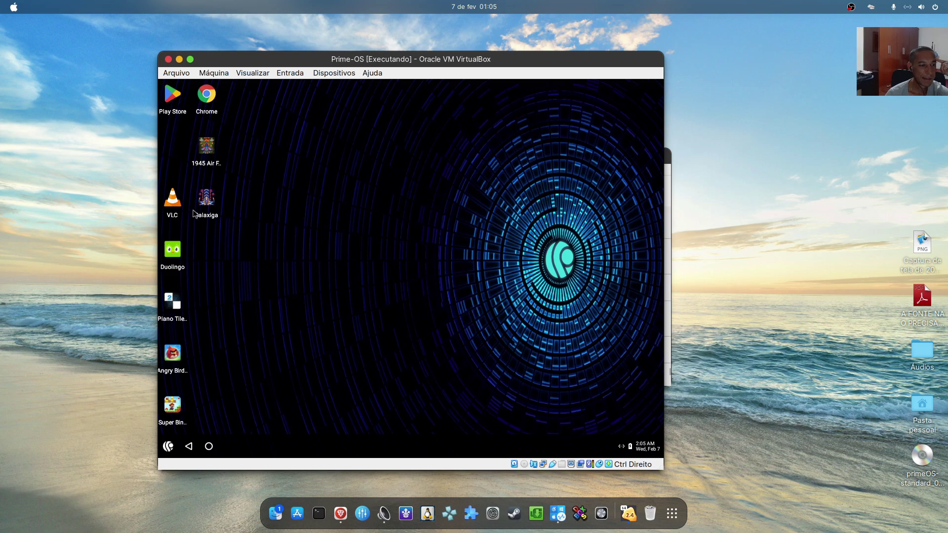
Launch Chrome on the PrimeOS desktop and lower the player volume on the Paganini YouTube video page.
click(207, 98)
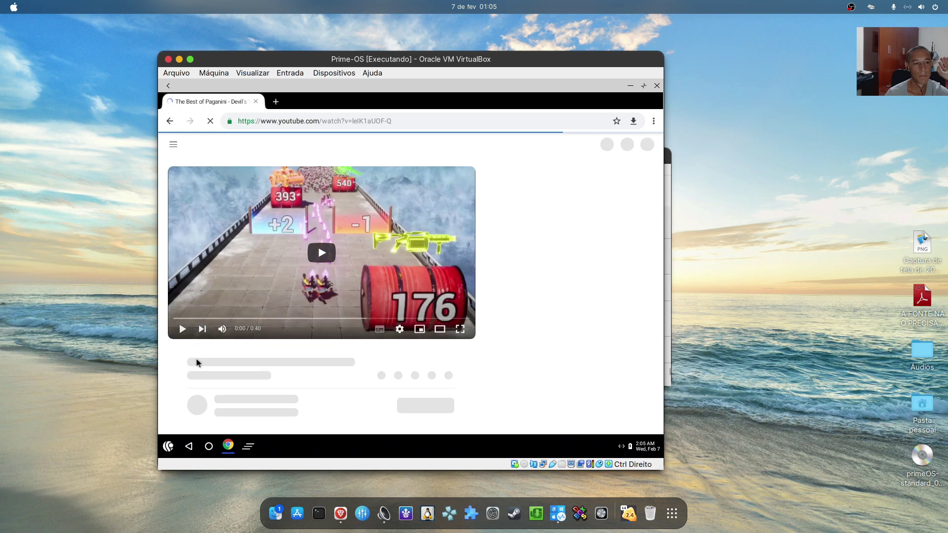
click(224, 331)
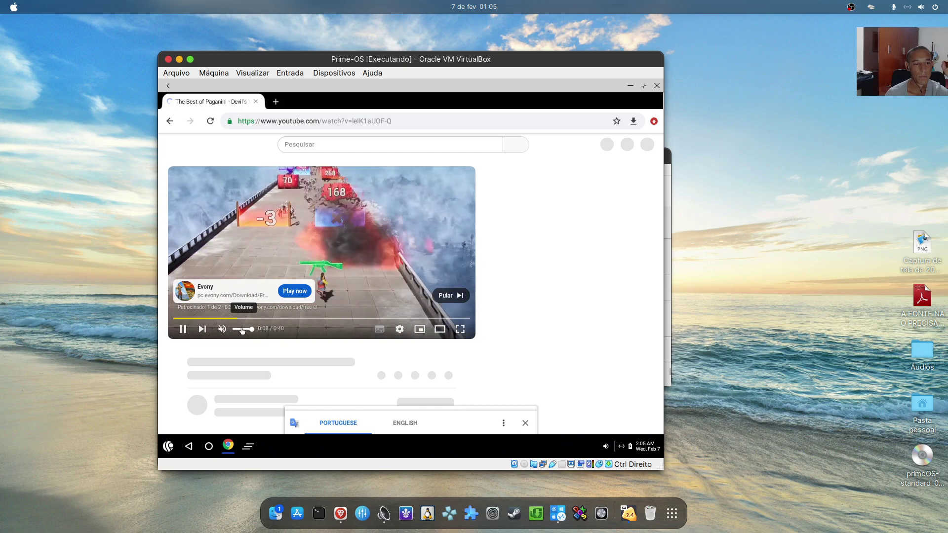
drag(242, 330, 240, 330)
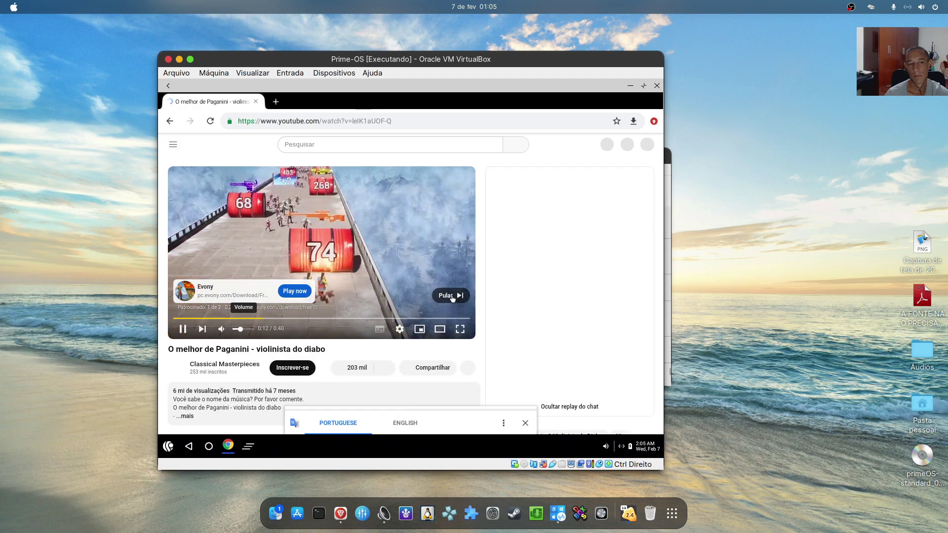
Skip the ad to test the sound with the Paganini video, pause playback and close Chrome.
click(451, 296)
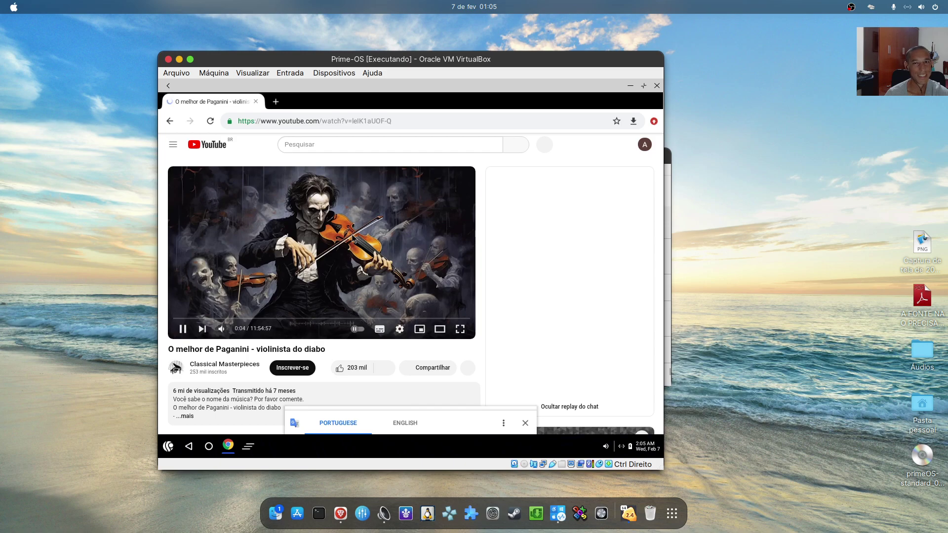
click(353, 236)
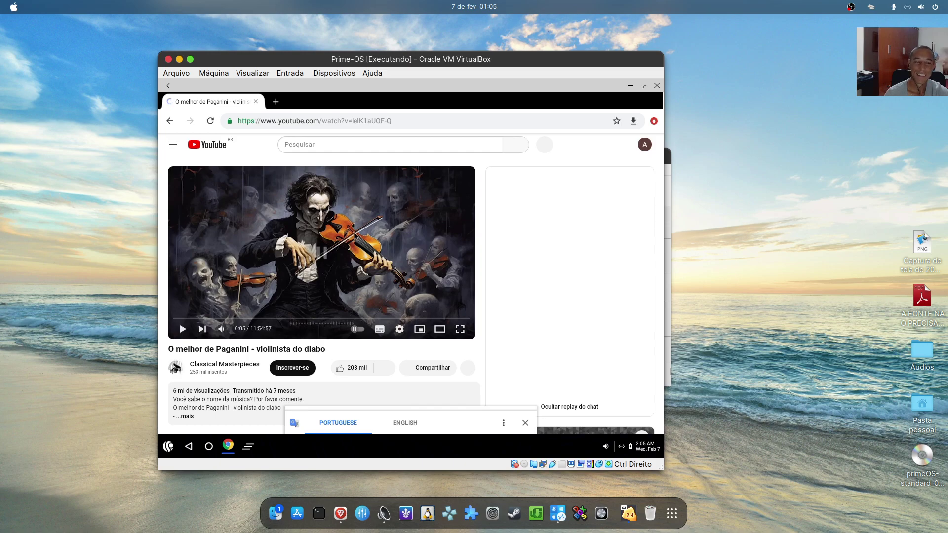
click(657, 85)
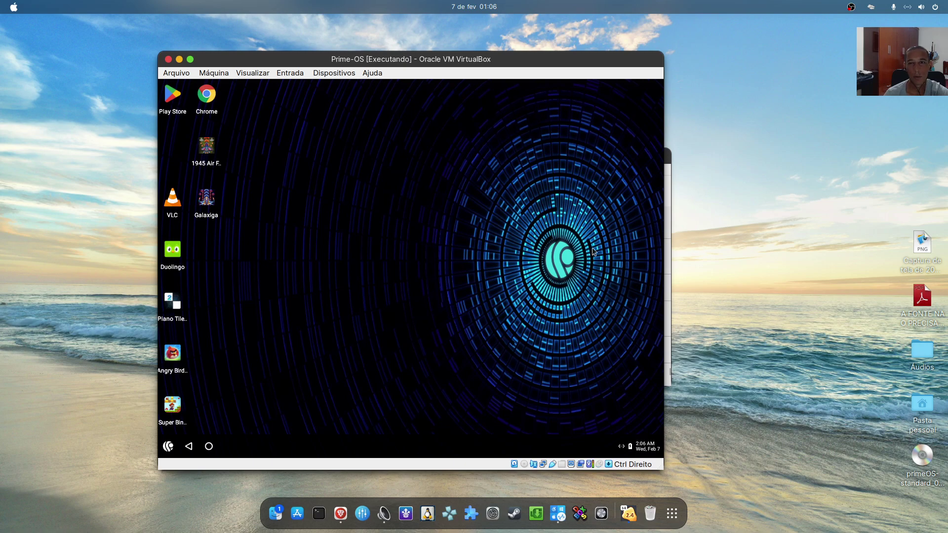
click(851, 8)
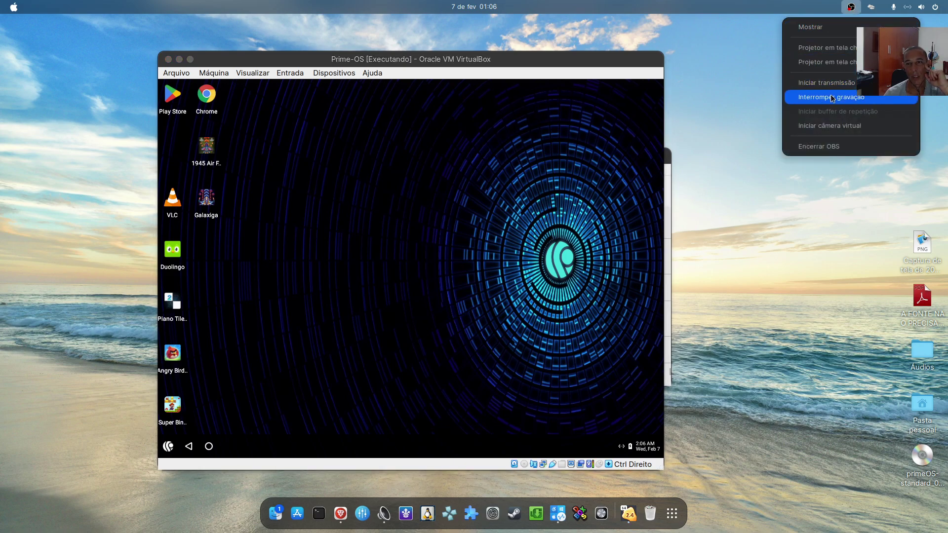